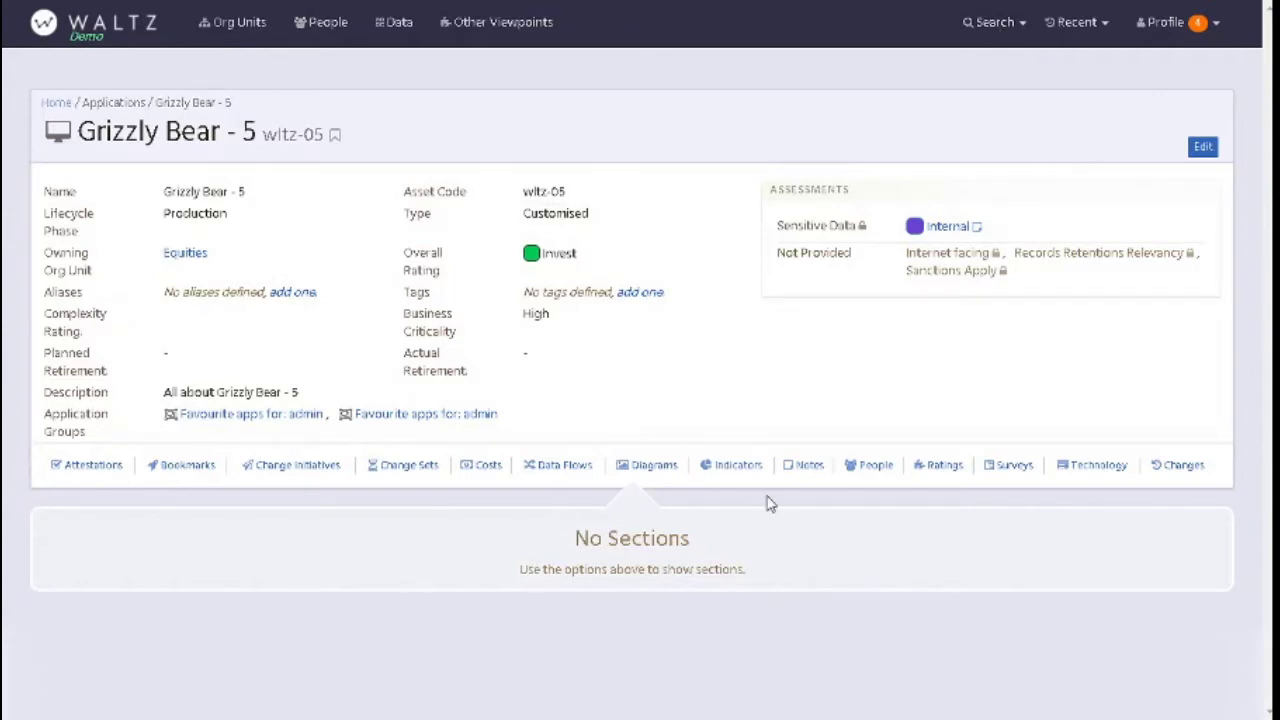
Open the Data Flows section of Grizzly Bear - 5 and review its summary and logical flow diagram
click(545, 472)
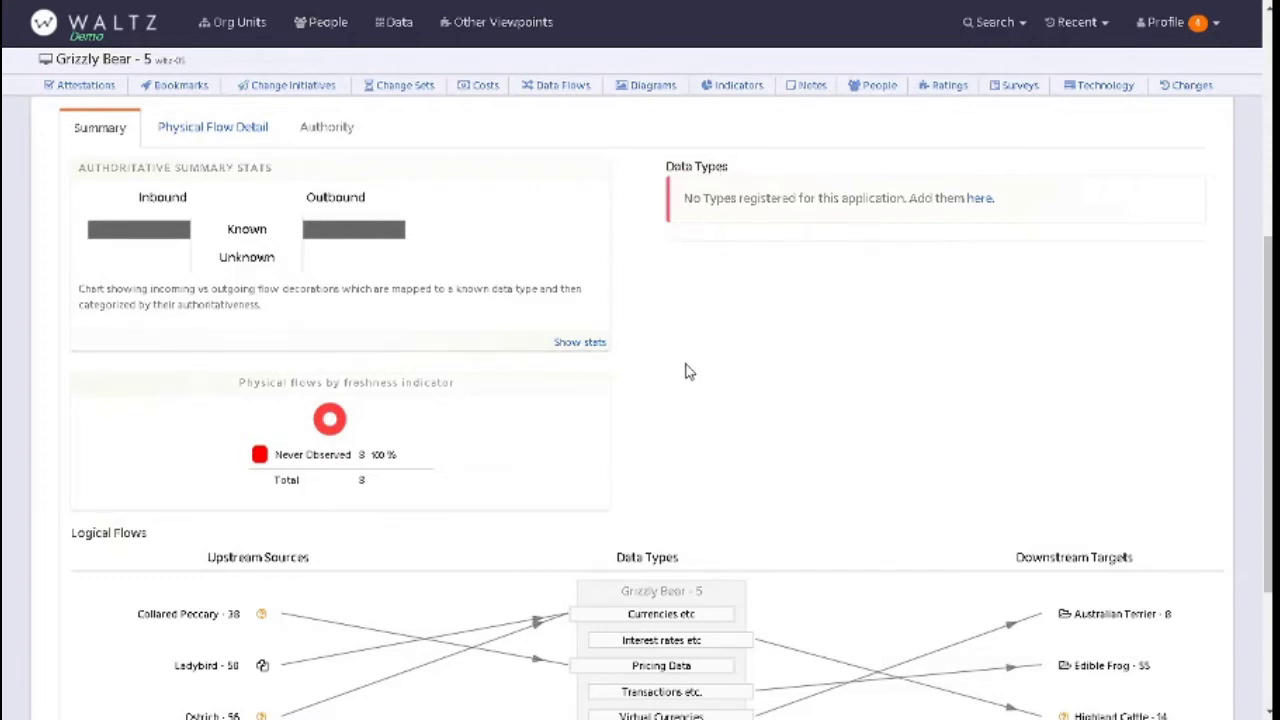
scroll(686, 369, down, 1)
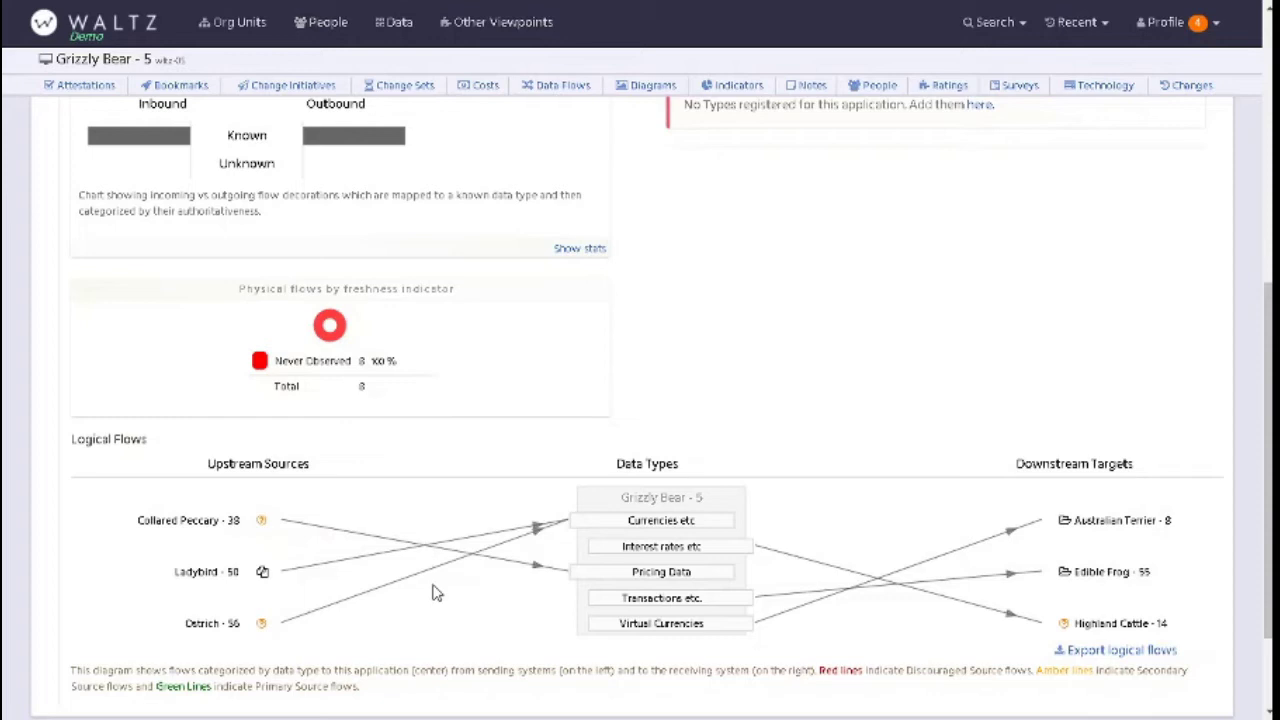
scroll(479, 515, up, 2)
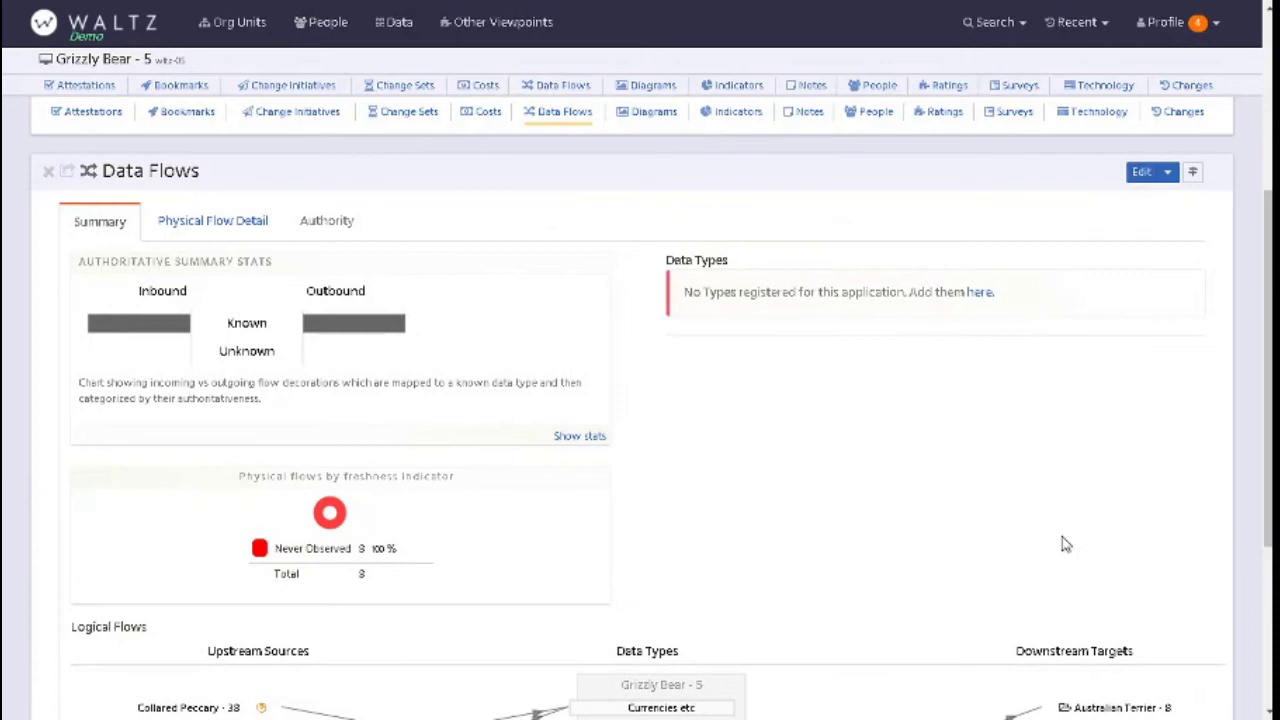
scroll(1065, 543, down, 1)
scroll(1065, 543, up, 2)
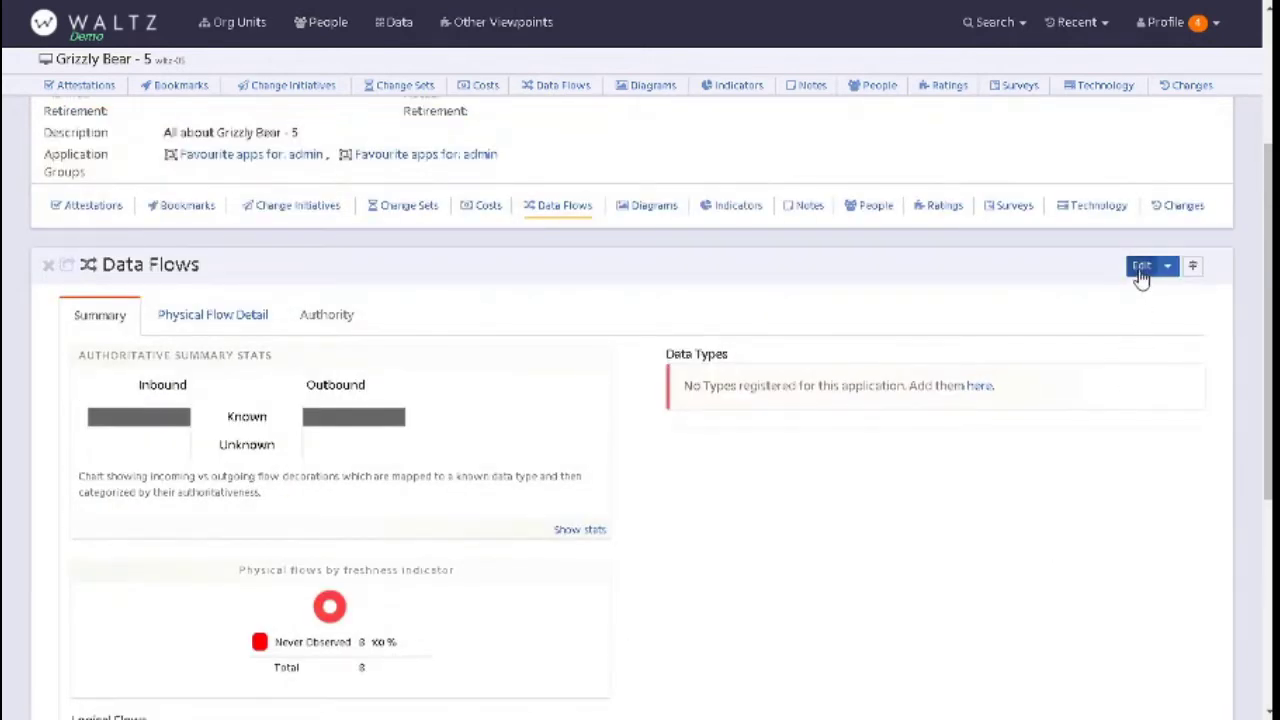
Edit the logical flows to add Book Data to the types sent from Ostrich - 56 to Grizzly Bear - 5, then finish editing
click(1139, 268)
scroll(1134, 274, down, 1)
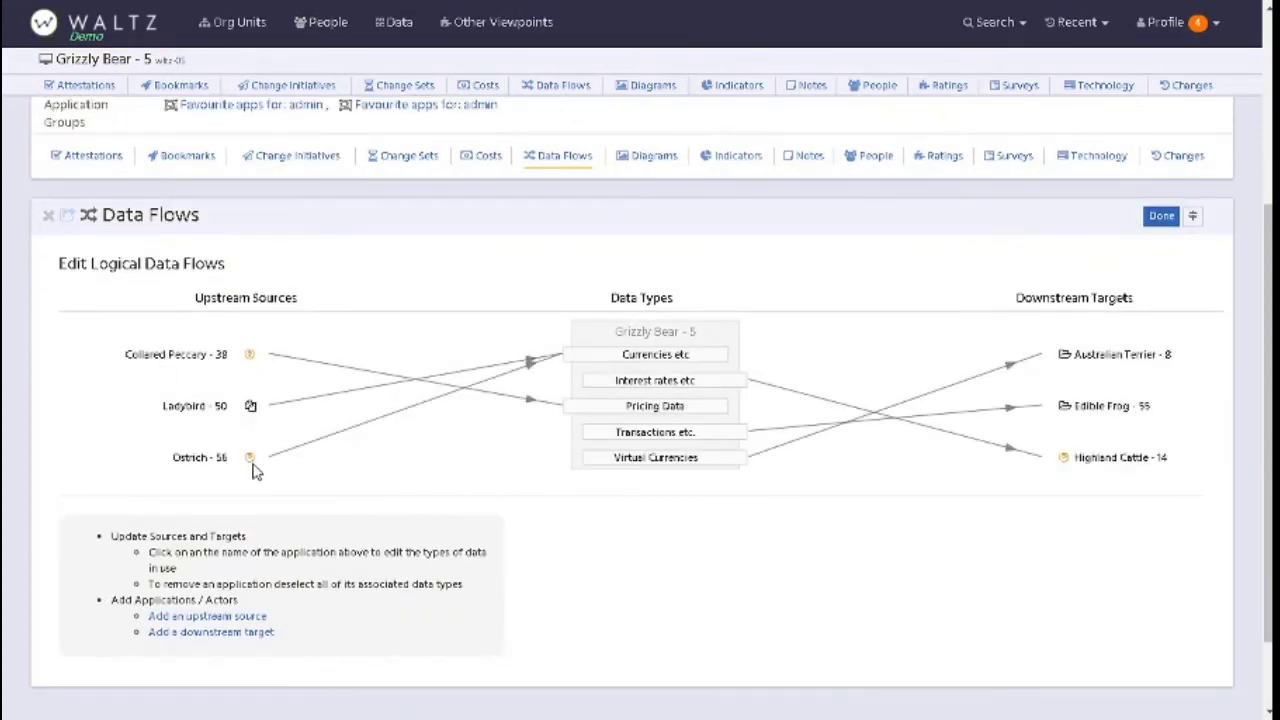
click(200, 458)
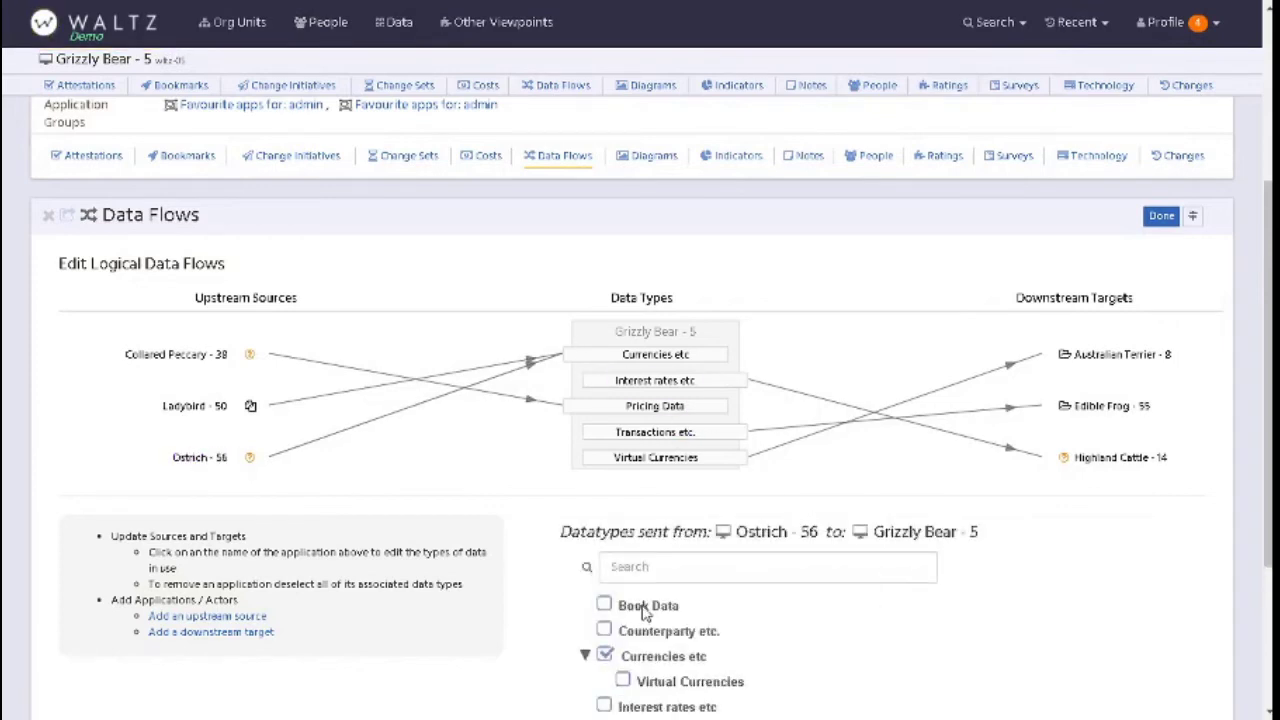
click(605, 606)
scroll(870, 590, down, 1)
scroll(872, 590, down, 1)
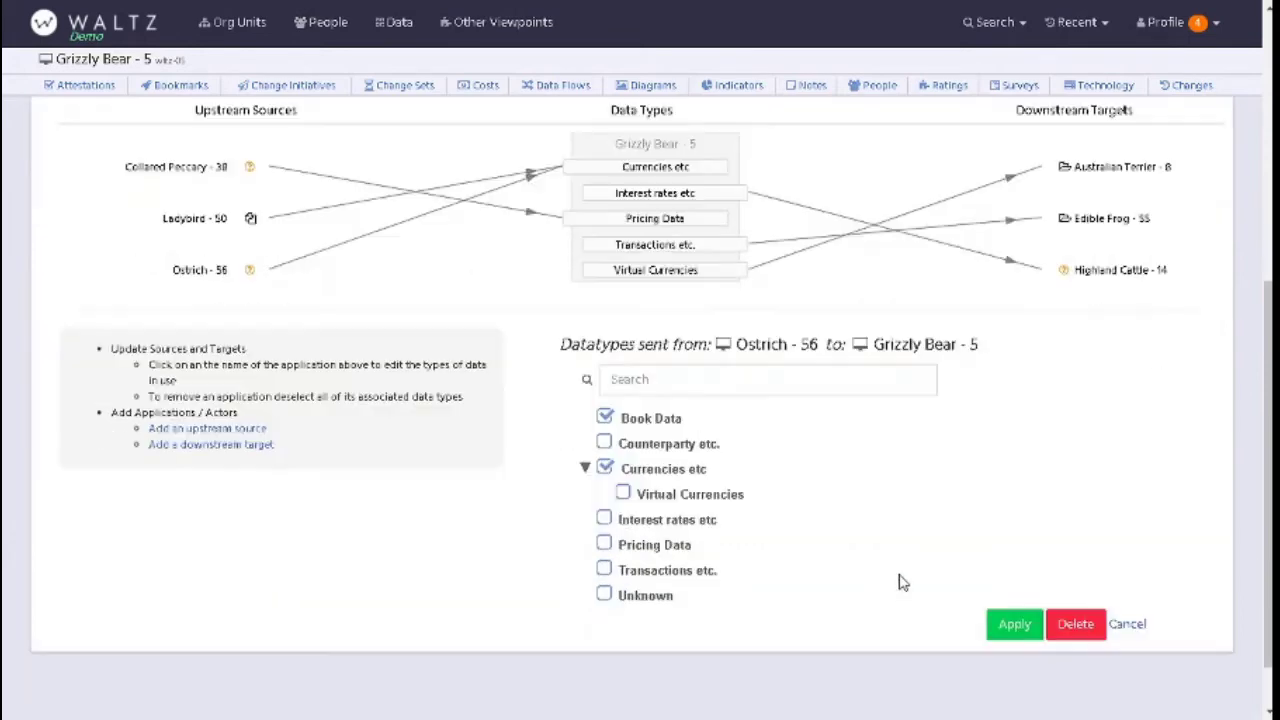
click(1013, 625)
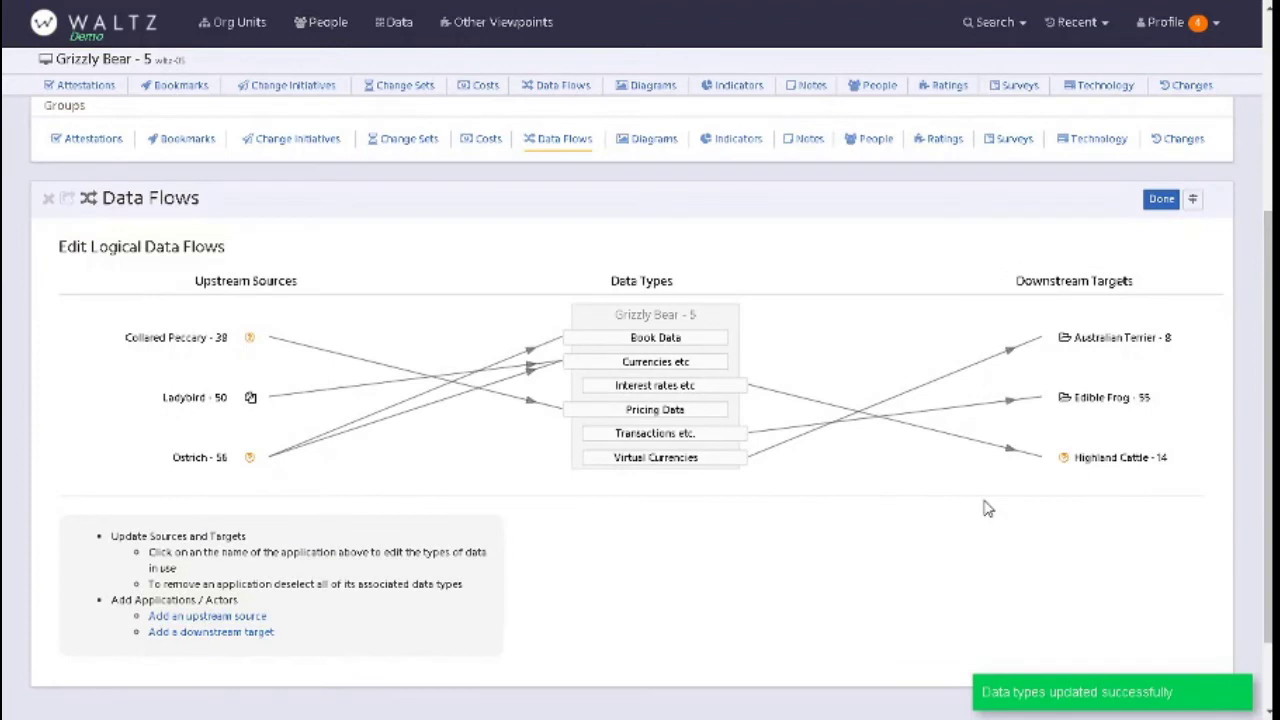
click(1160, 201)
scroll(1160, 216, down, 3)
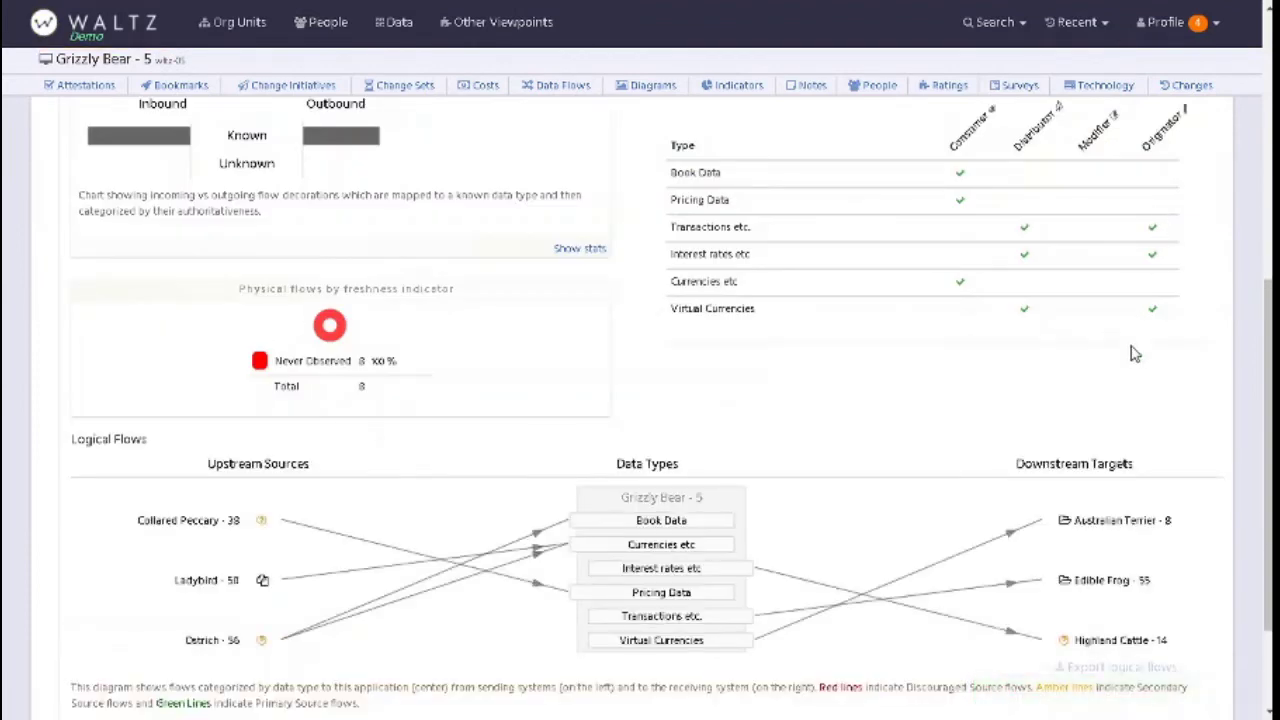
Reopen logical flow editing and remove Book Data from the data types sent from Ostrich - 56 to Grizzly Bear - 5
scroll(1134, 378, up, 4)
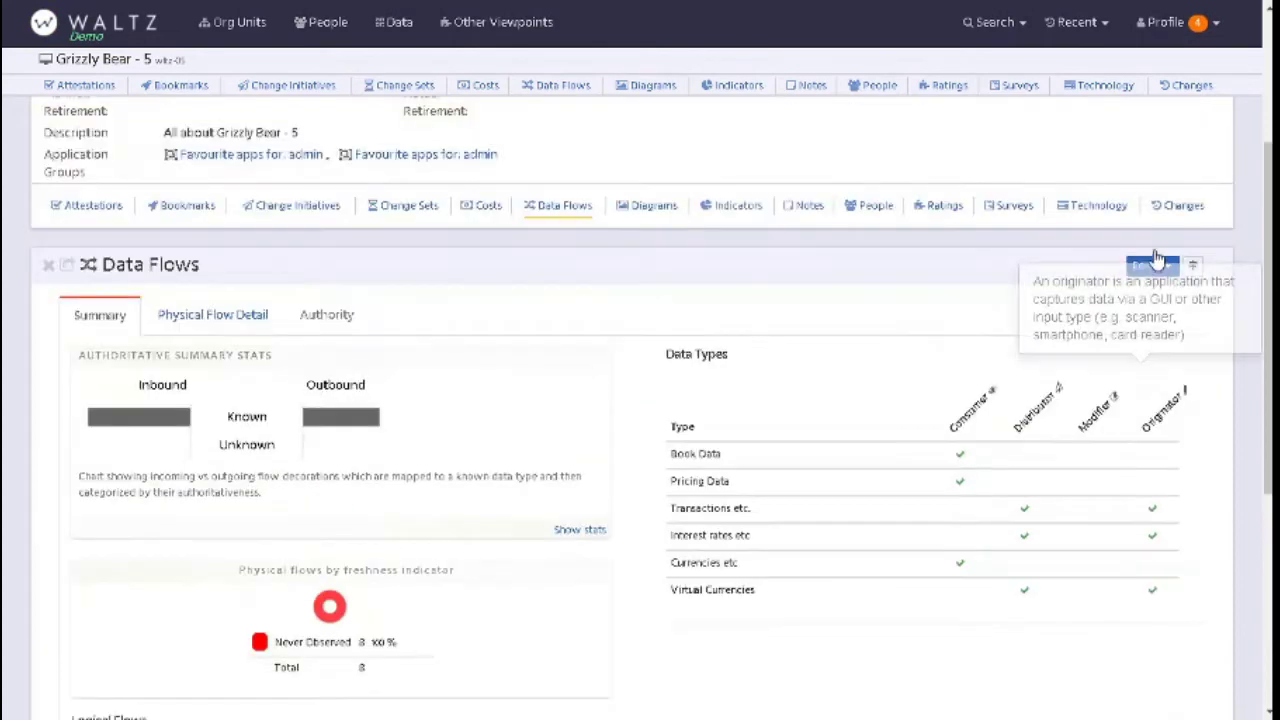
click(1140, 270)
scroll(491, 537, down, 1)
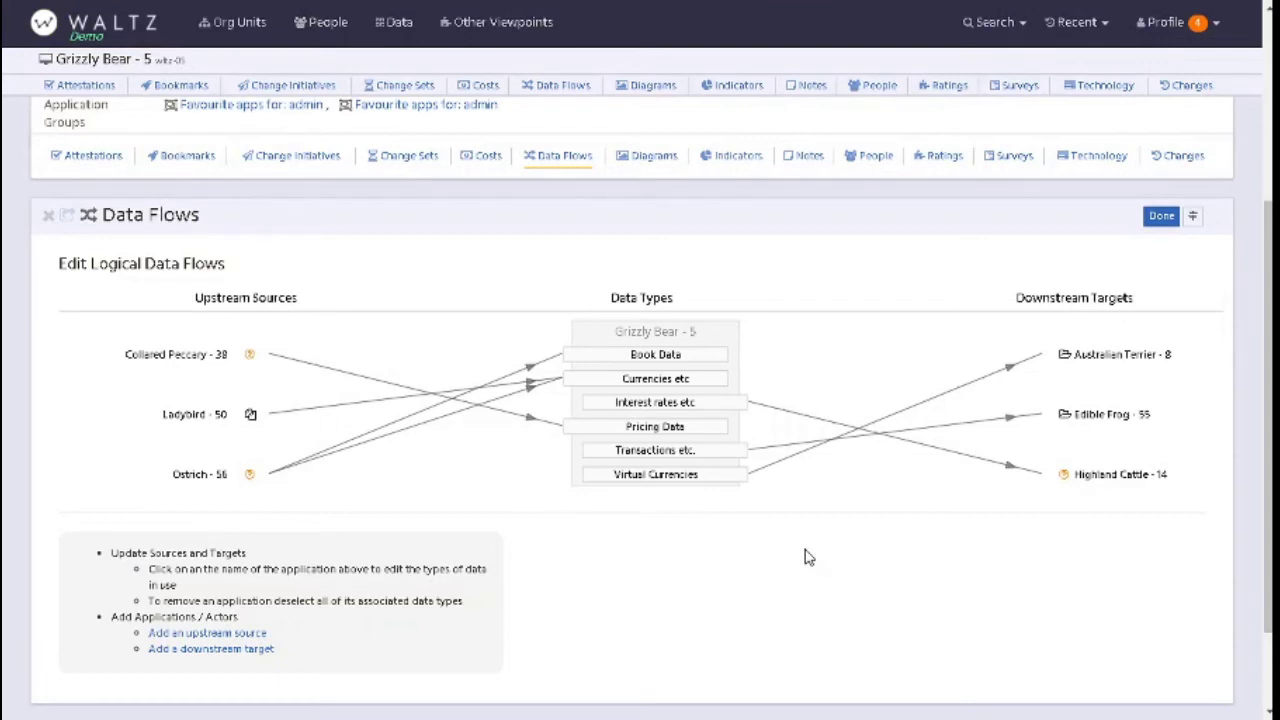
click(183, 484)
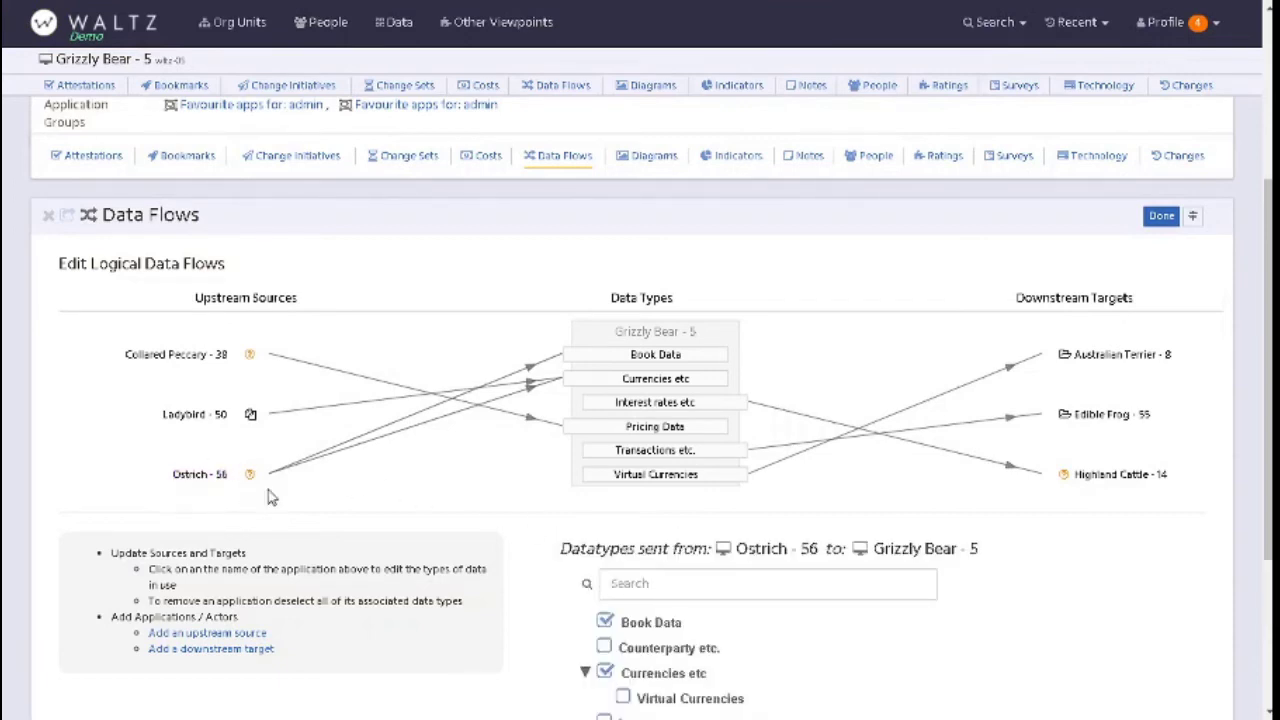
click(605, 622)
scroll(838, 626, down, 1)
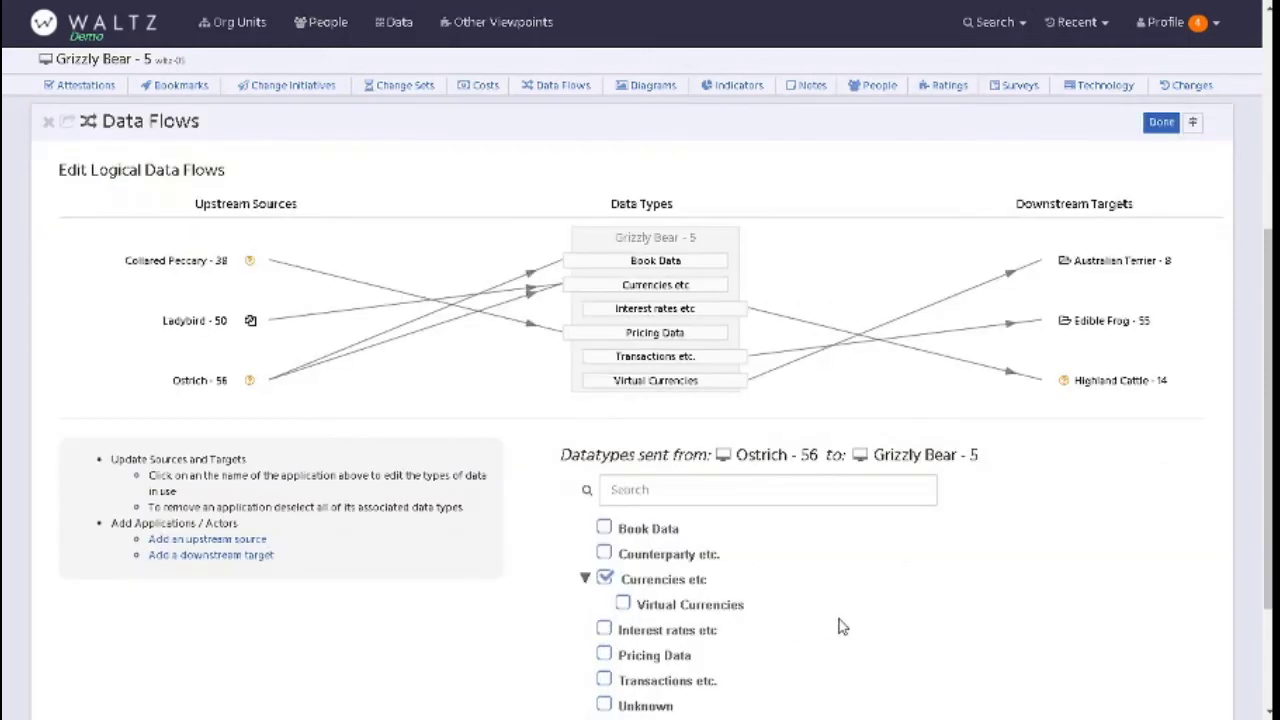
scroll(838, 626, down, 2)
click(1000, 558)
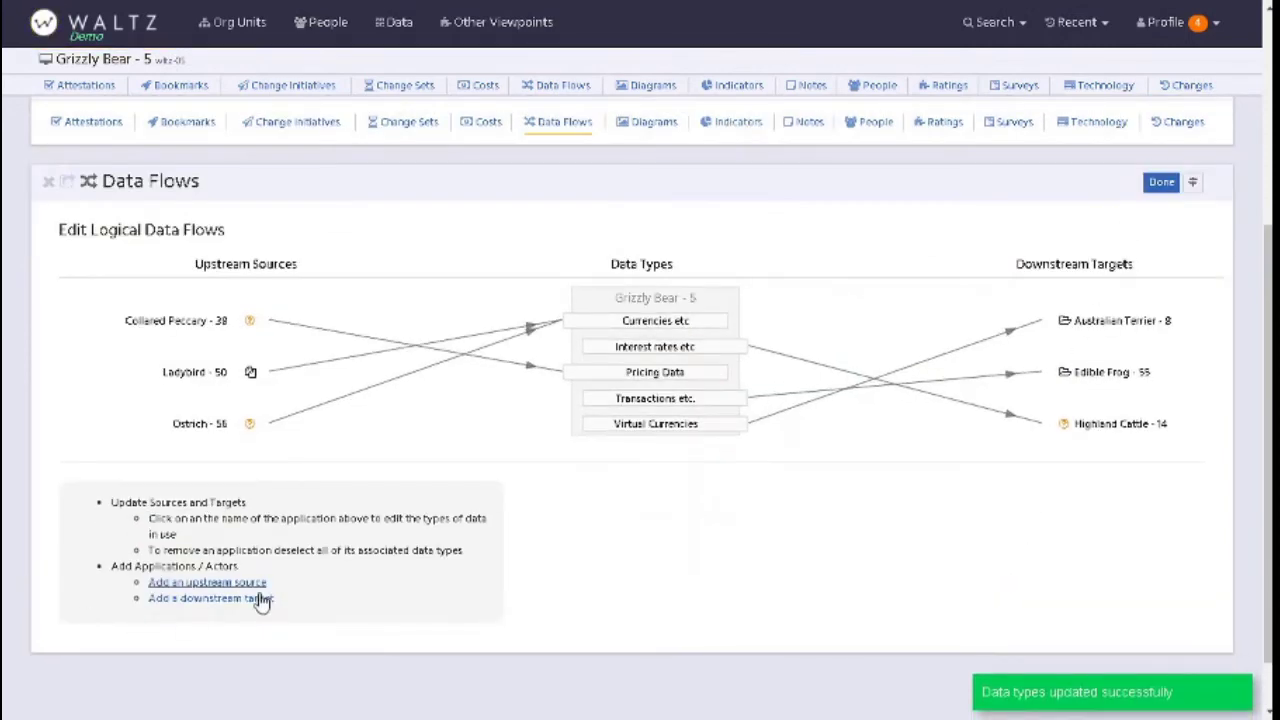
Find the application Highland Cattle - 14 and add it as a downstream target of Grizzly Bear - 5
click(240, 599)
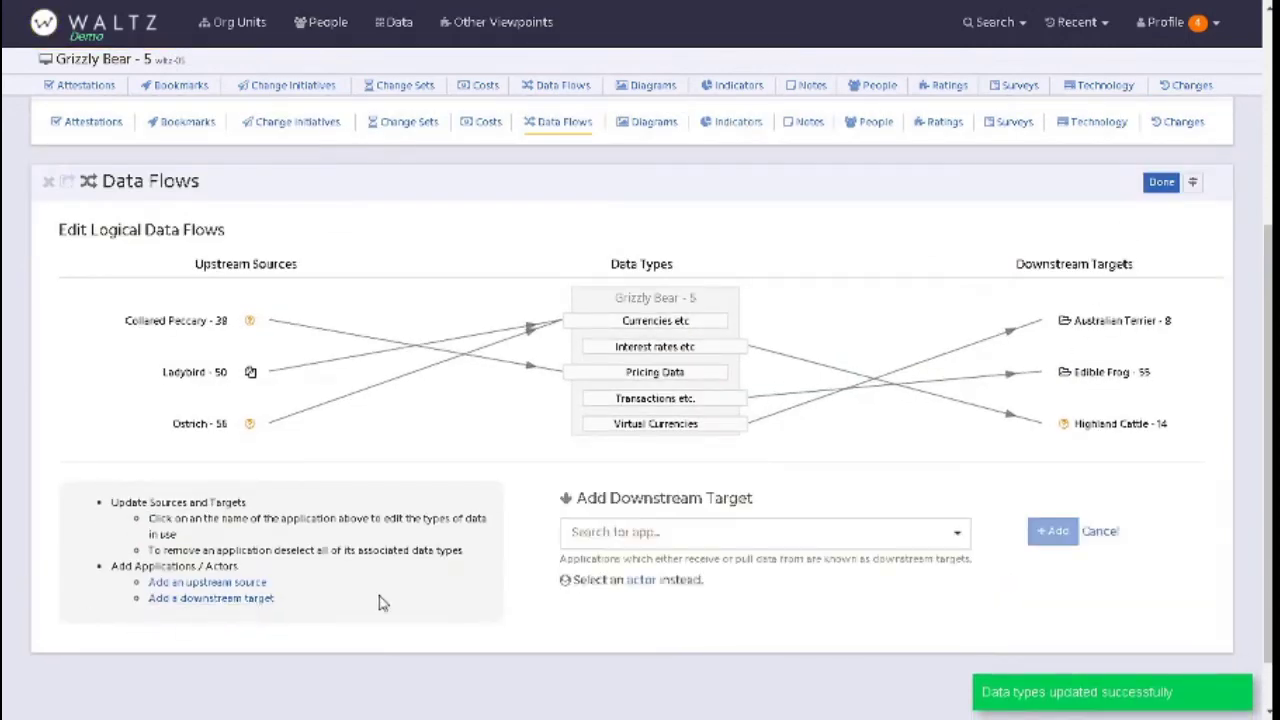
click(720, 534)
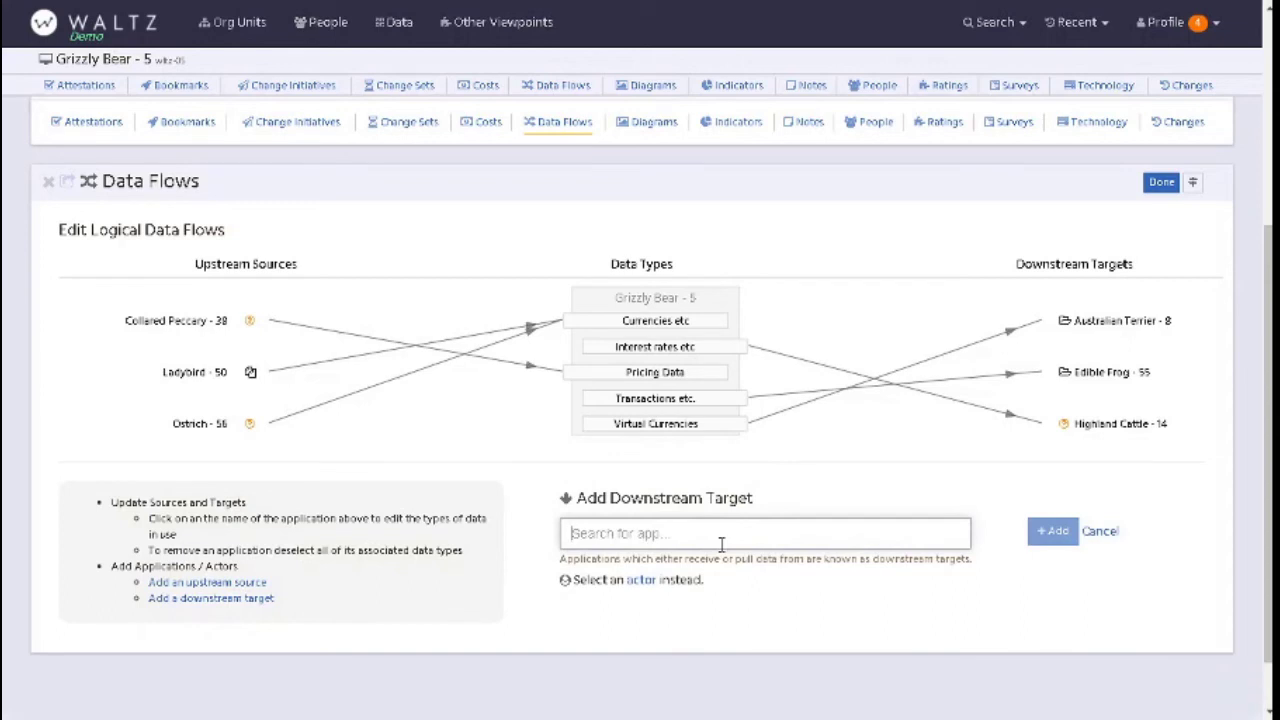
text(e)
key(BackSpace)
text(high)
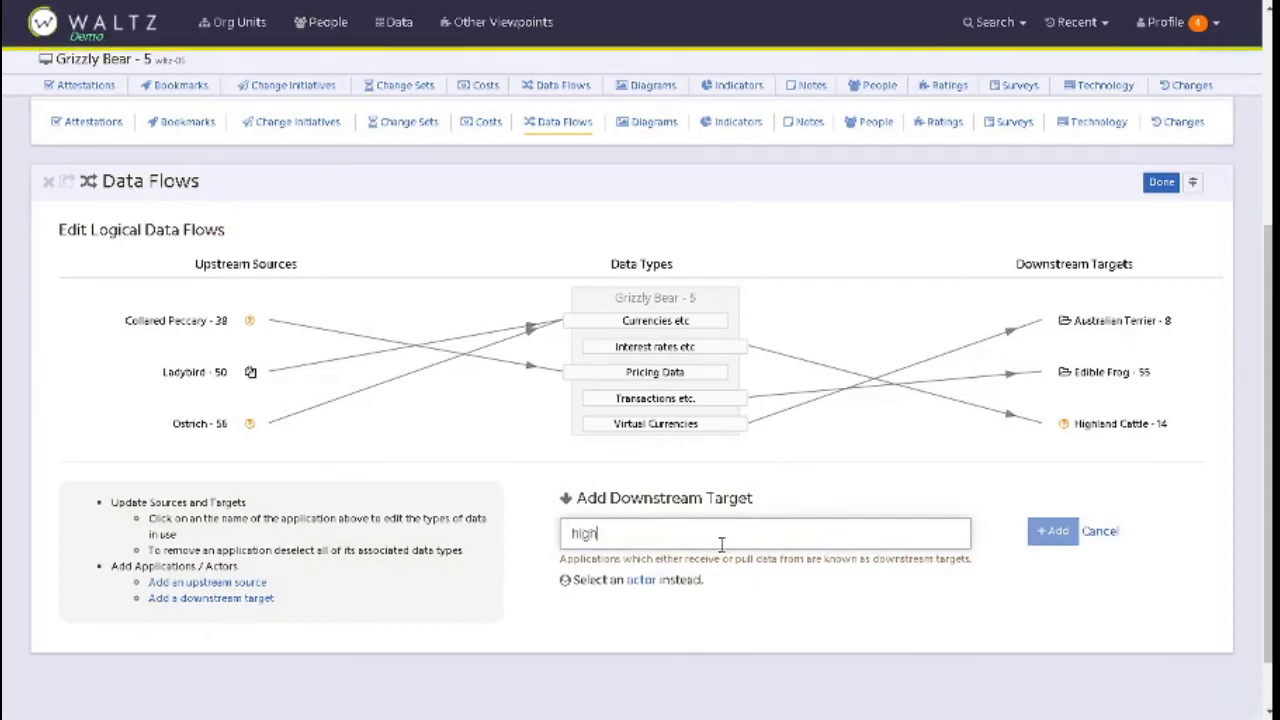
text(land)
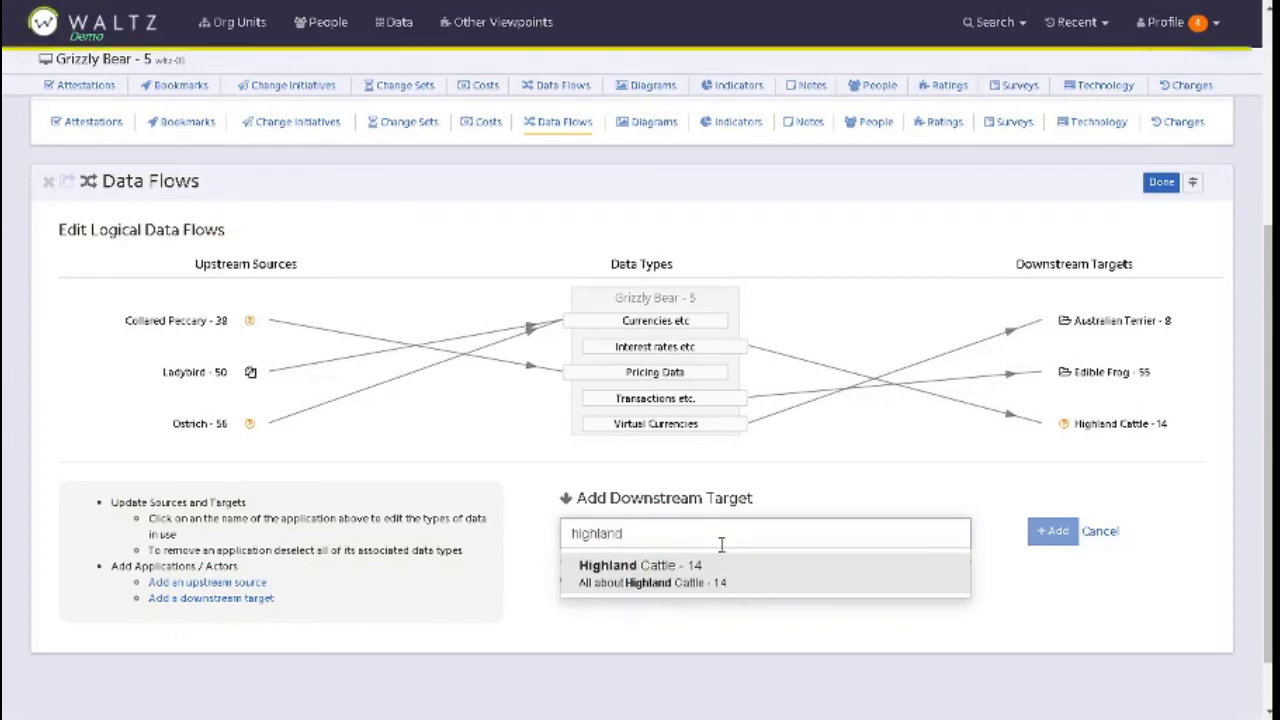
click(676, 580)
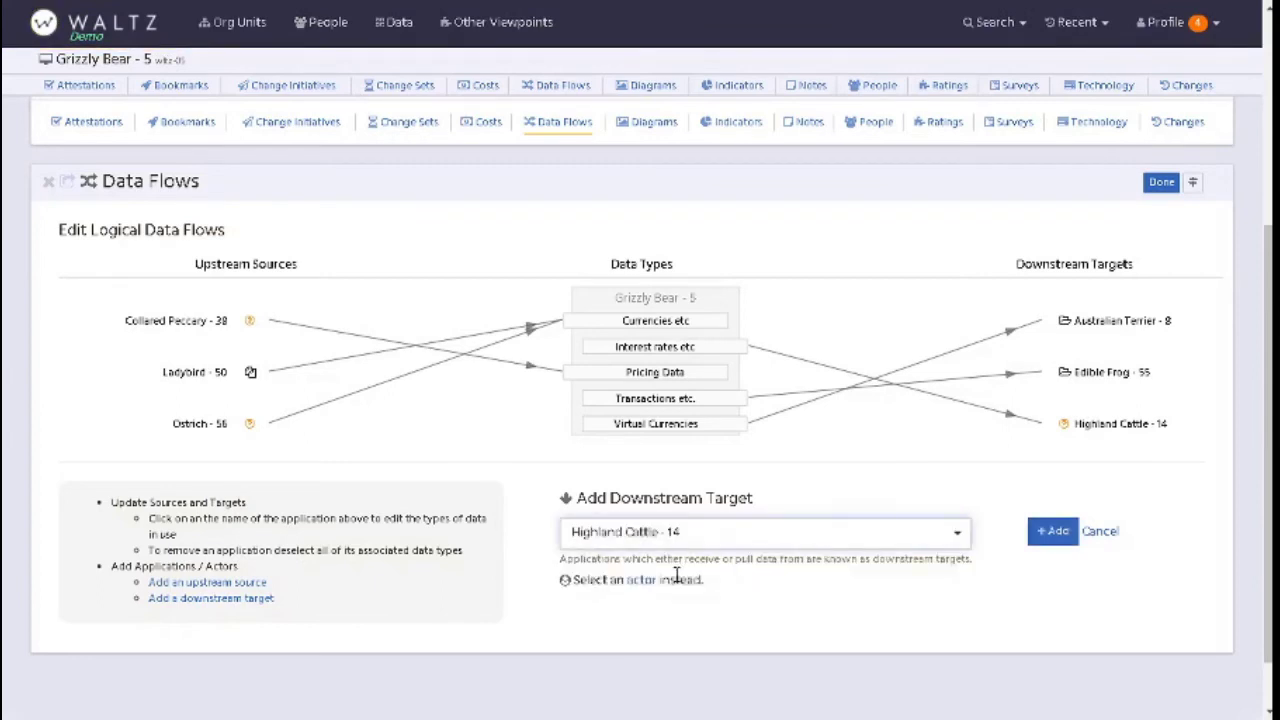
click(1052, 535)
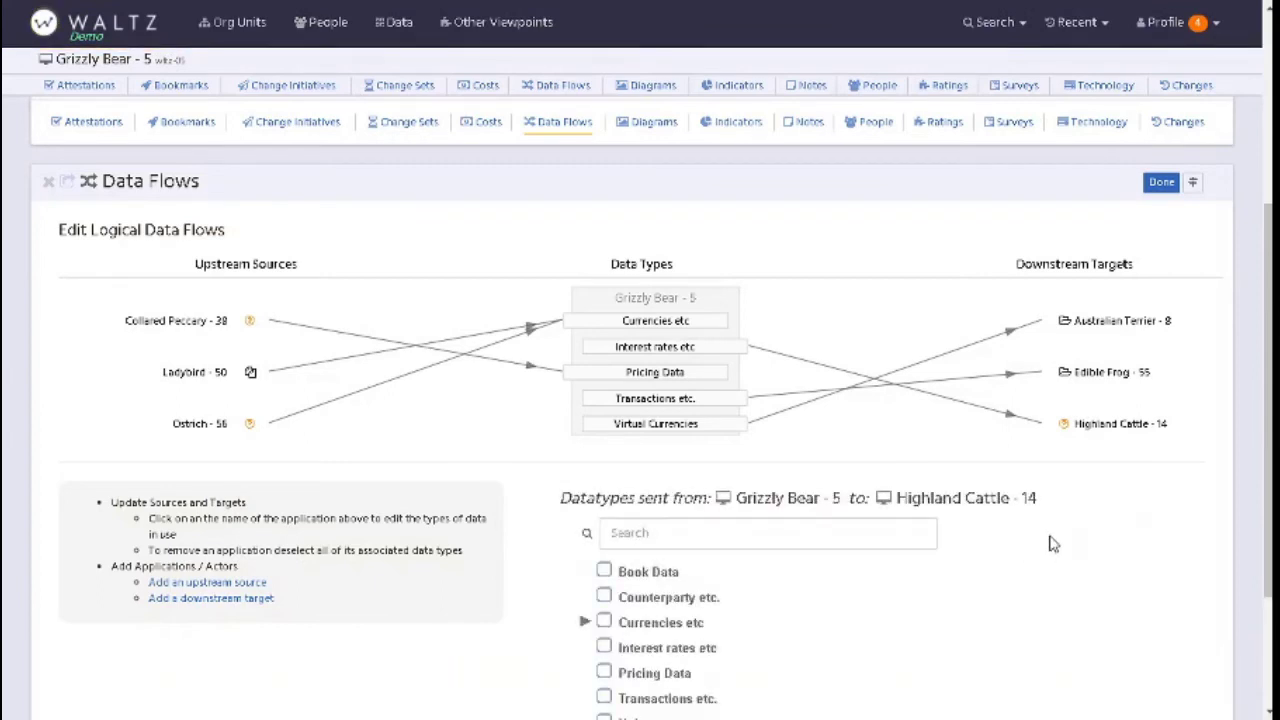
Add Book Data and Counterparty etc. to the data types sent to Highland Cattle - 14, apply them and finish editing
click(605, 597)
click(604, 571)
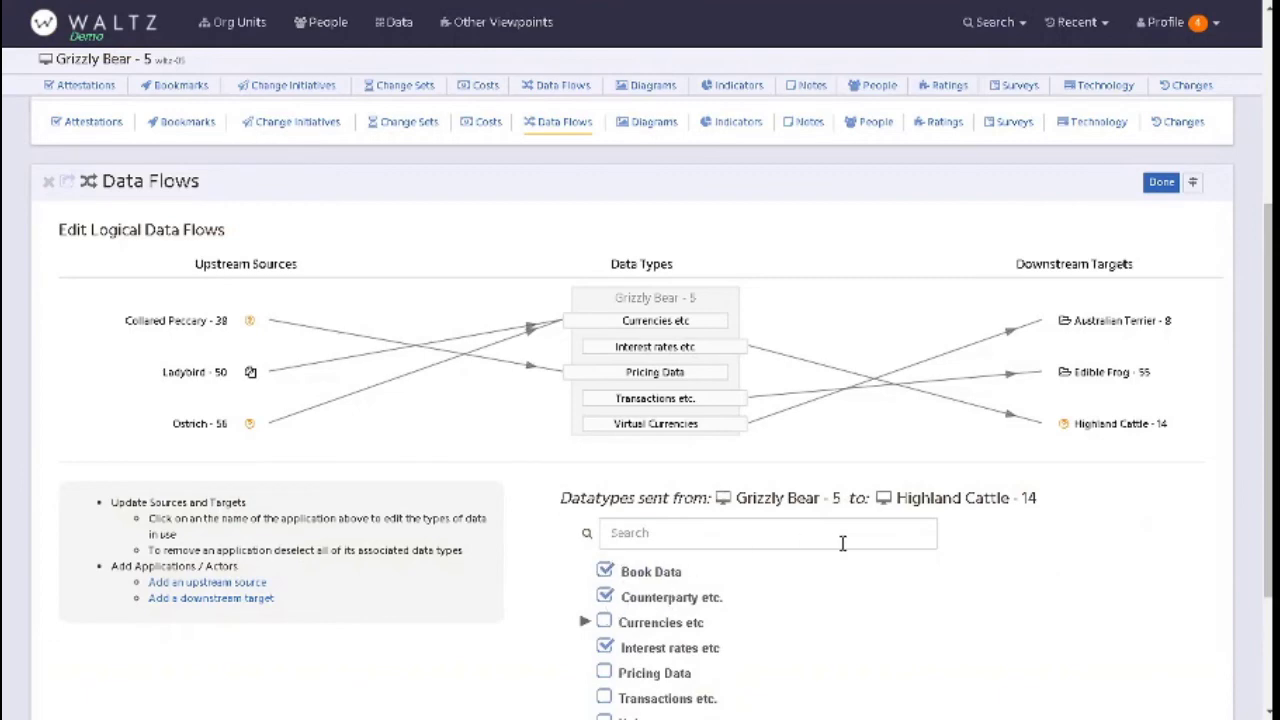
scroll(1142, 611, down, 1)
click(1014, 658)
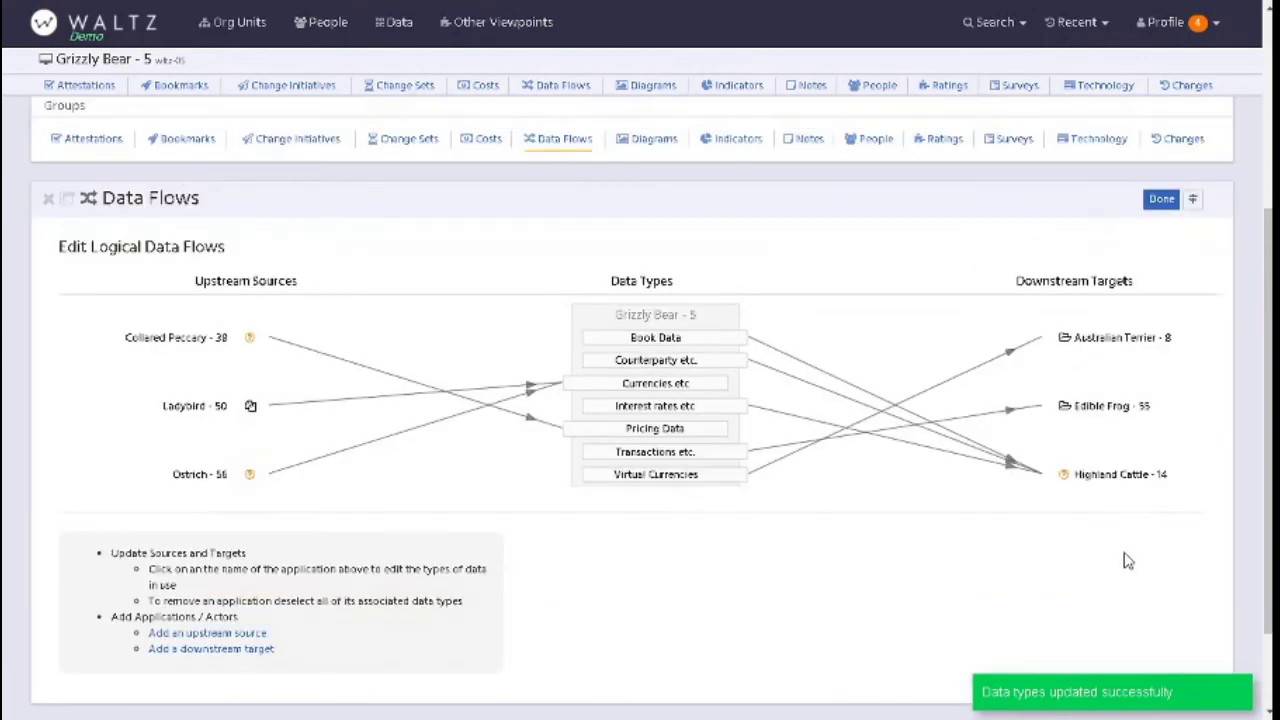
click(1161, 200)
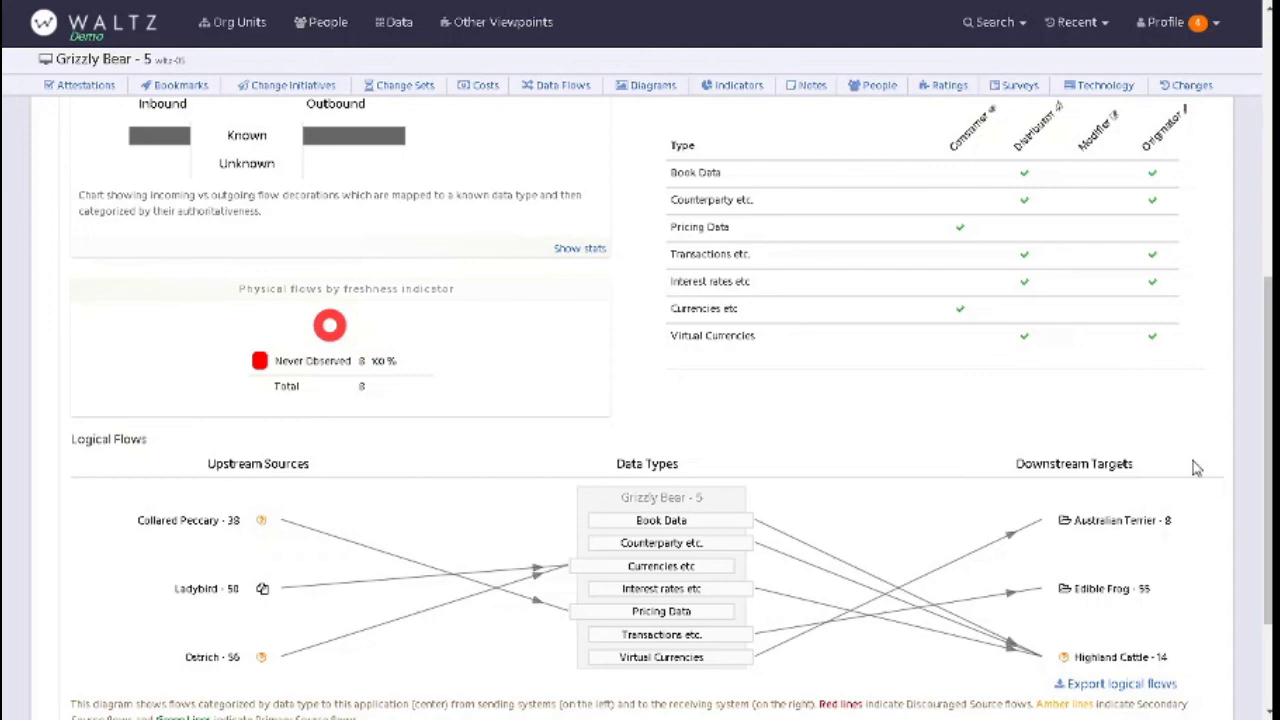
View the Bulk Insert Logical Data Flows form, then return to the data flow summary without choosing a spreadsheet file
scroll(1196, 468, up, 2)
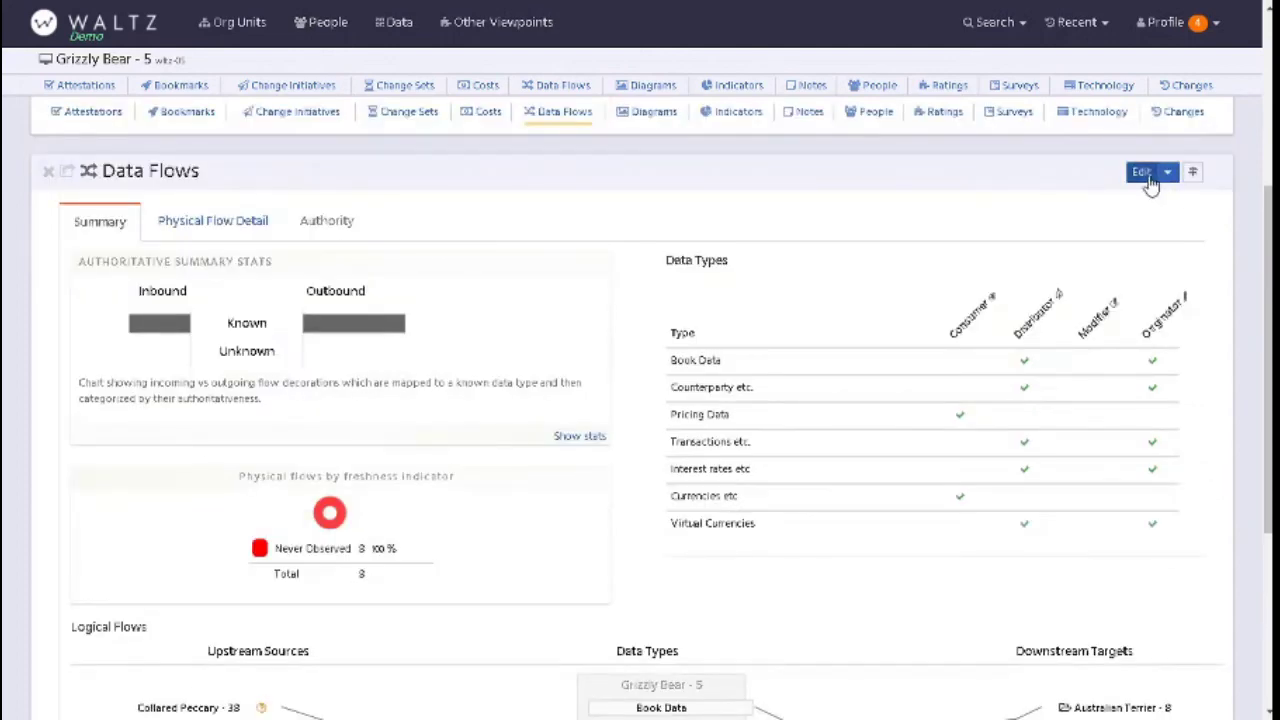
click(1167, 172)
click(1182, 206)
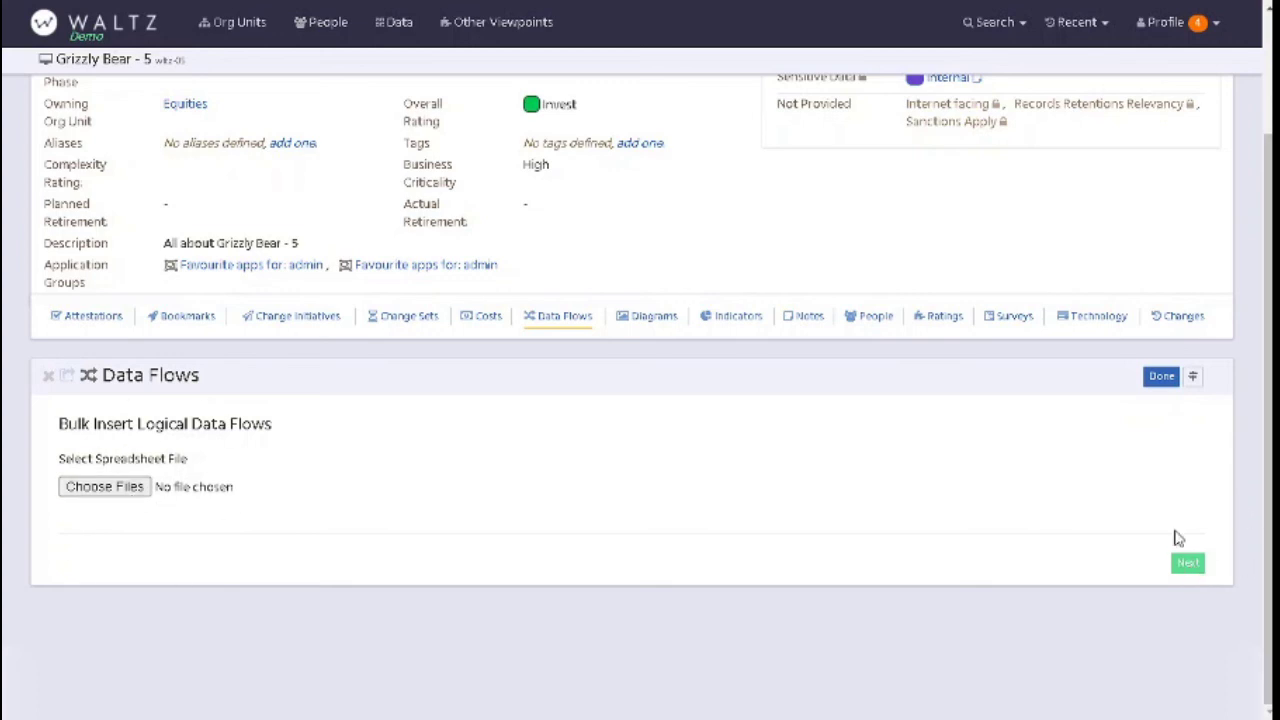
click(1160, 376)
scroll(1150, 390, down, 2)
scroll(1146, 397, up, 4)
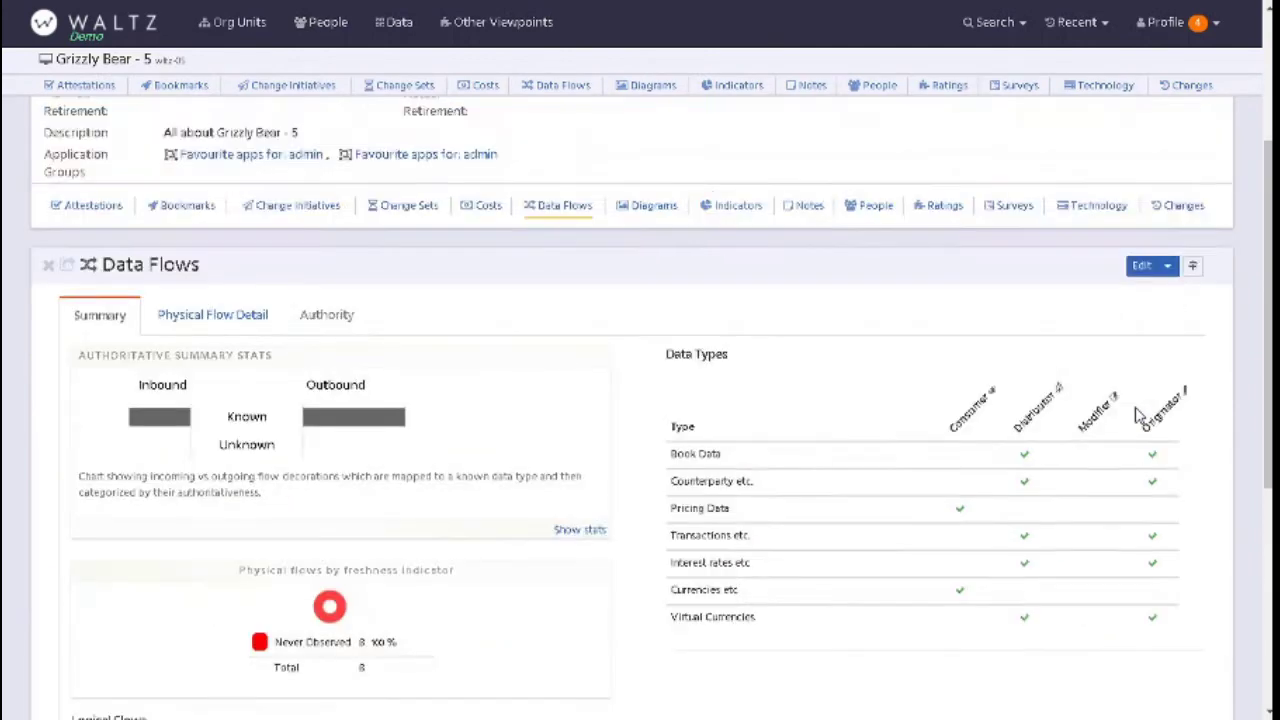